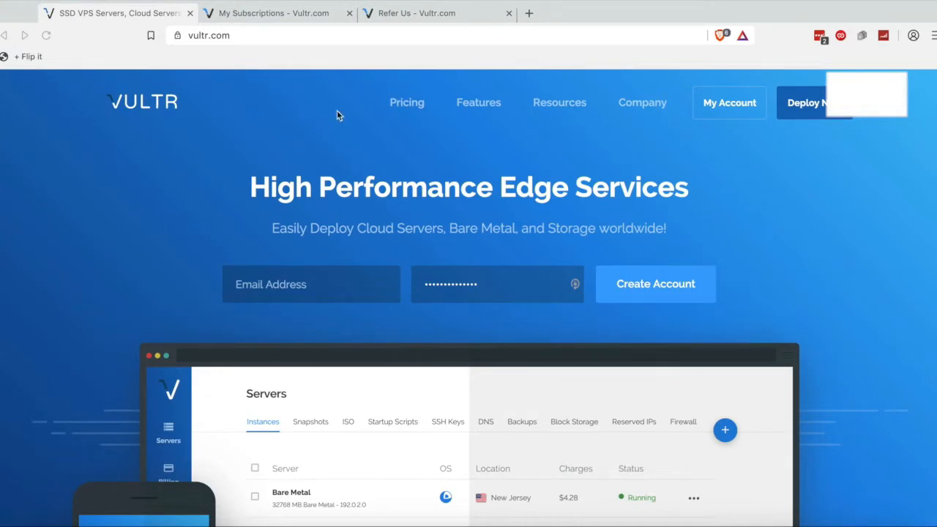
Review the Refer Us page's 'Give $50, Get $25' offer and select the referral link.
click(427, 13)
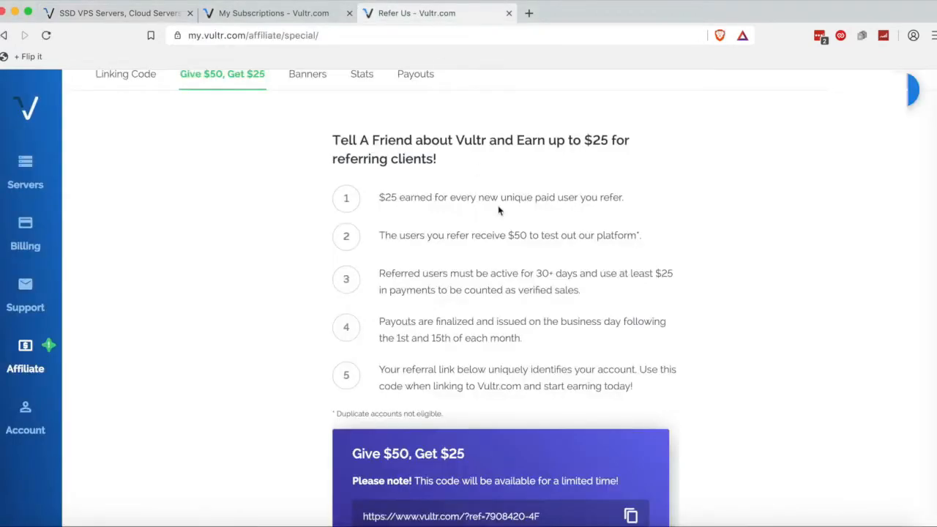
scroll(498, 211, down, 3)
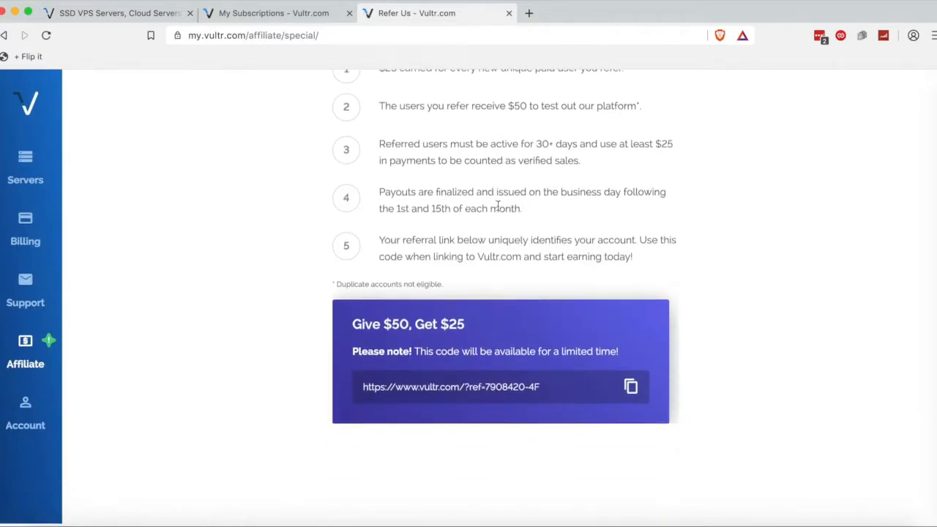
drag(352, 328, 473, 331)
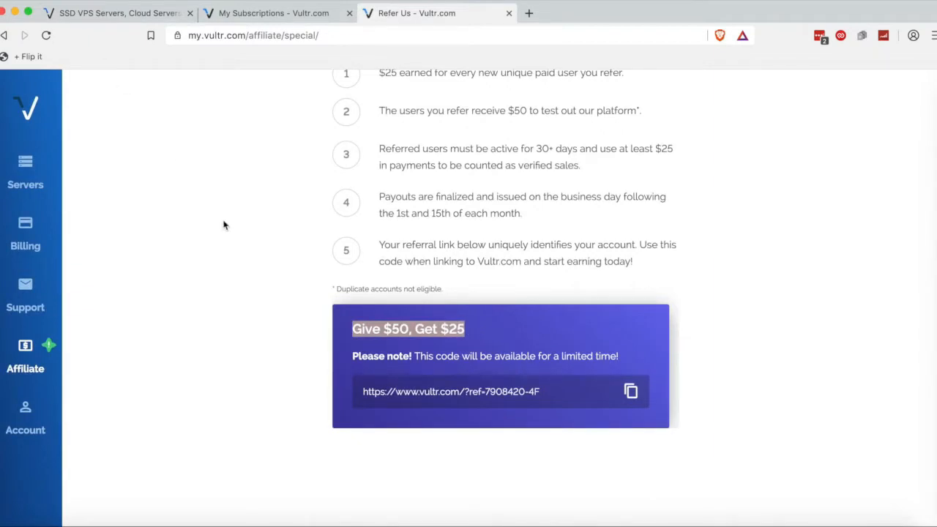
scroll(327, 282, up, 3)
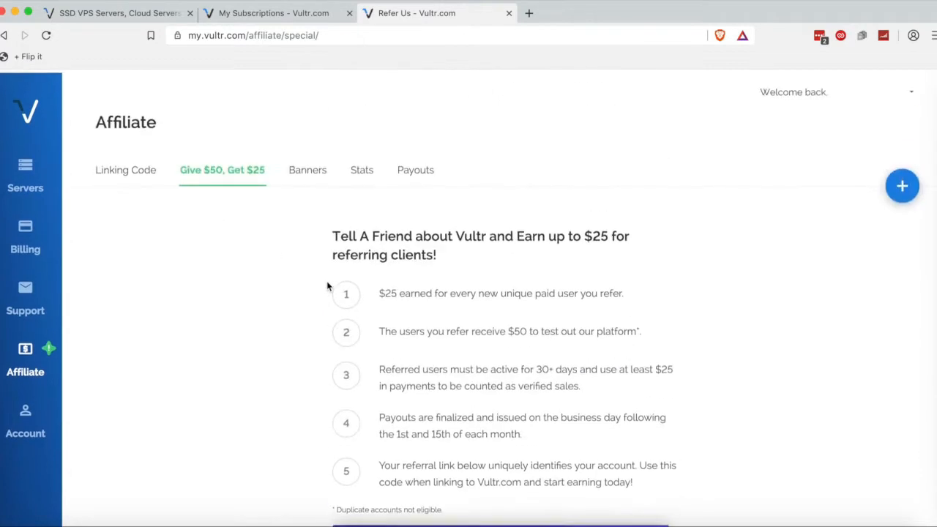
scroll(327, 287, down, 3)
scroll(327, 286, down, 1)
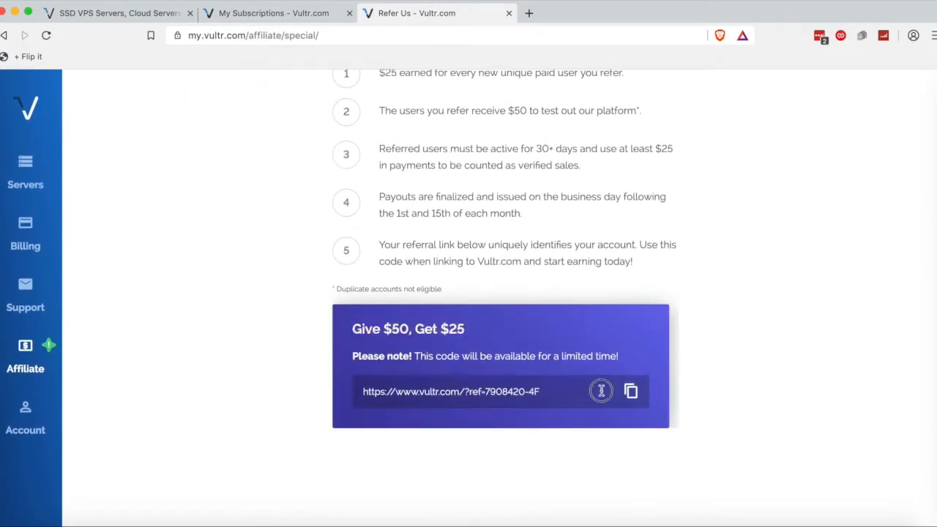
drag(600, 390, 358, 382)
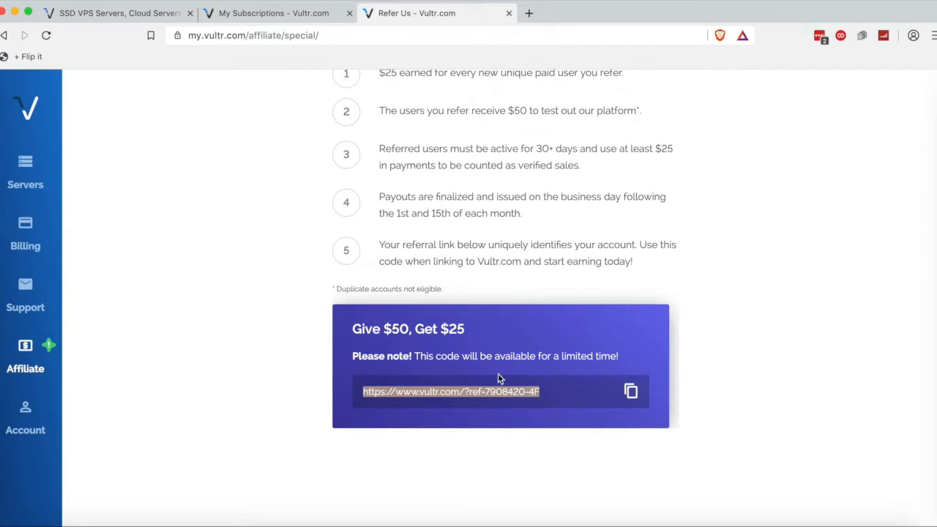
drag(413, 334, 465, 331)
click(468, 311)
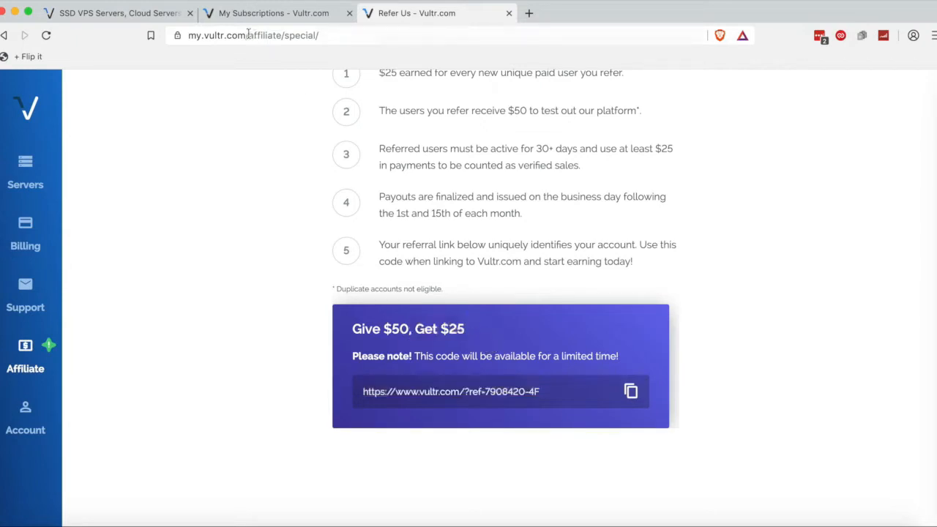
Go to the account's Servers page under My Subscriptions.
click(121, 16)
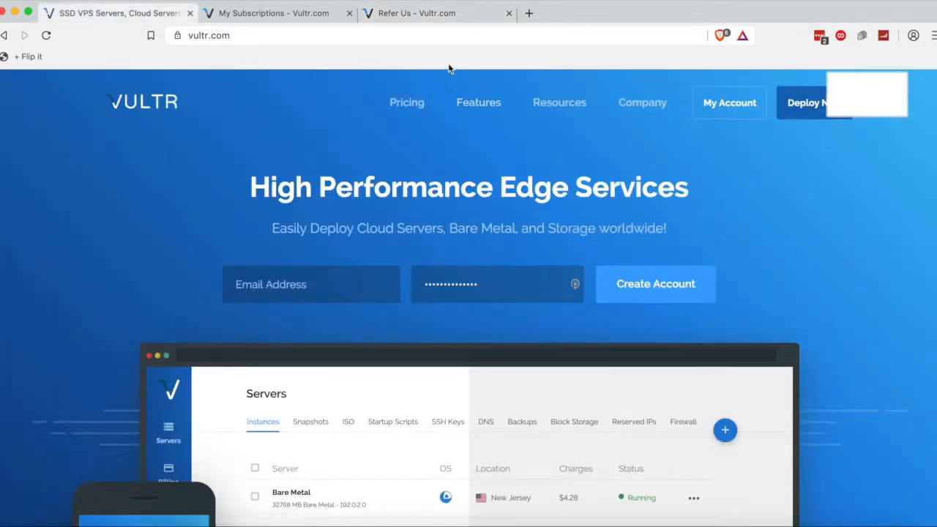
click(448, 12)
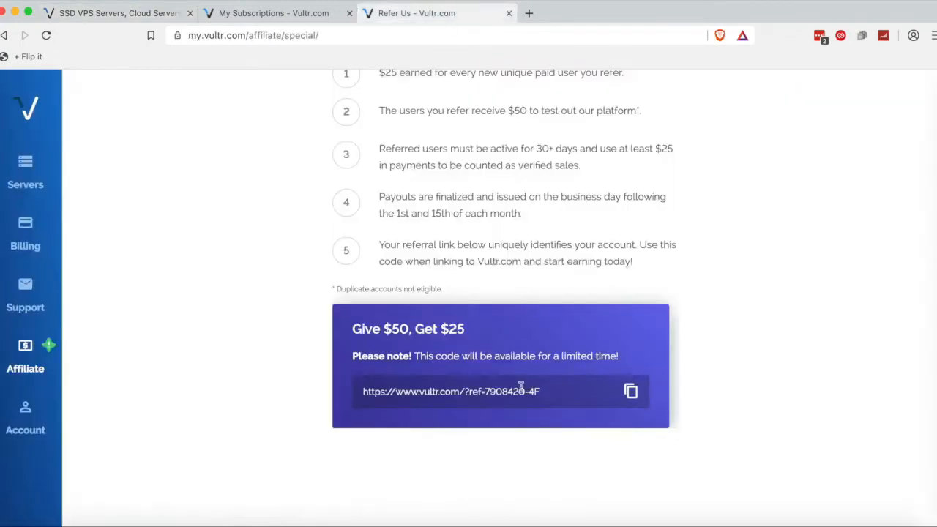
click(230, 16)
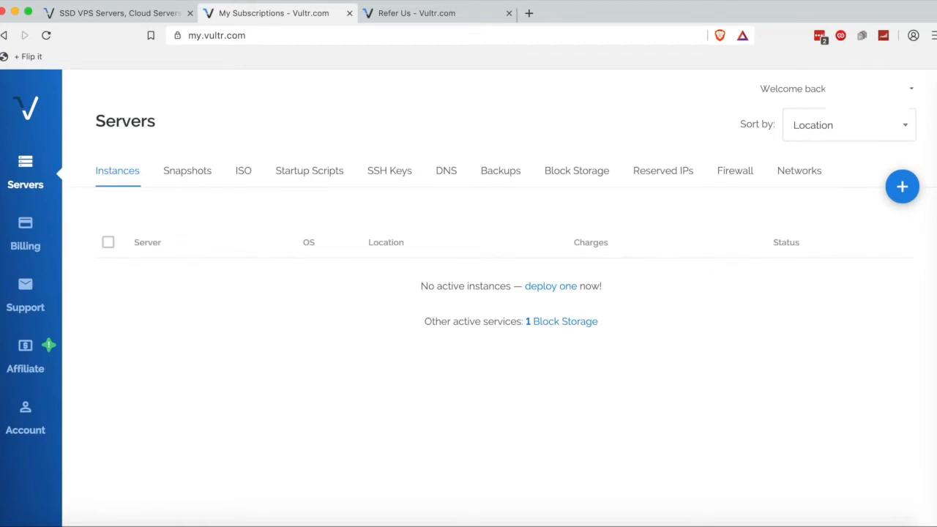
Start a new server deployment from the Servers page.
click(903, 189)
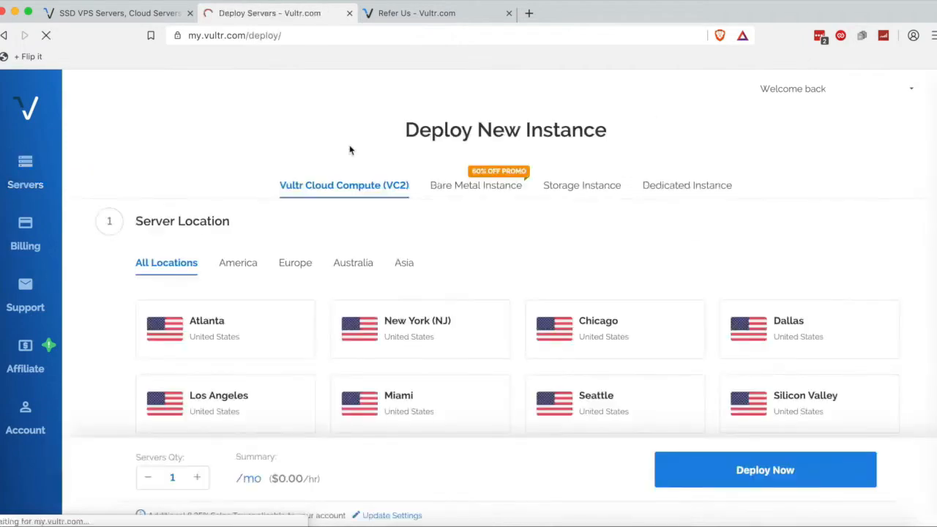
scroll(350, 151, down, 3)
scroll(349, 151, up, 1)
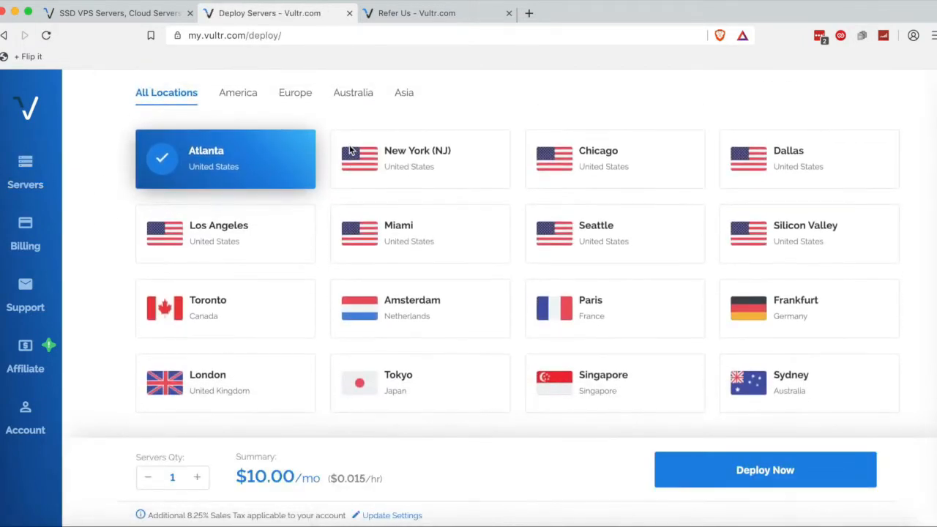
Compare the location cards, from Chicago to Frankfurt, and settle on New York (NJ).
click(387, 163)
click(579, 164)
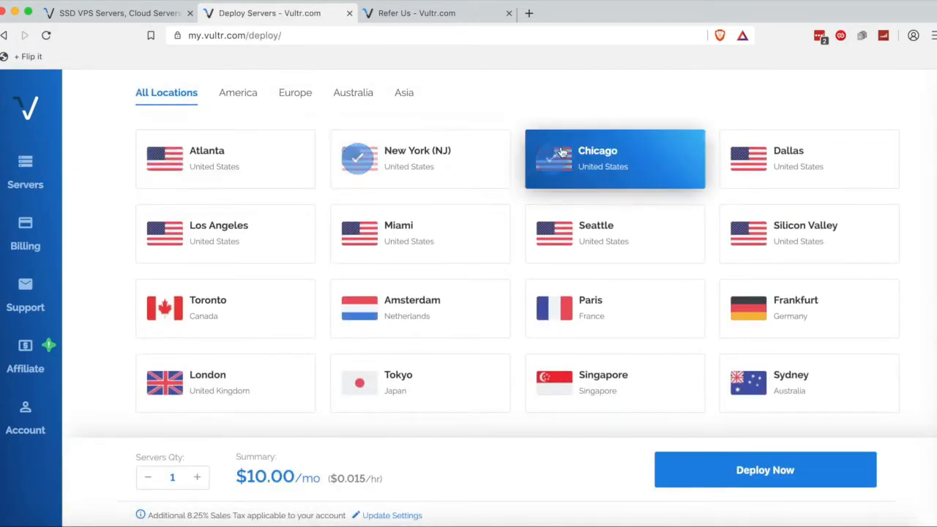
click(758, 174)
click(234, 233)
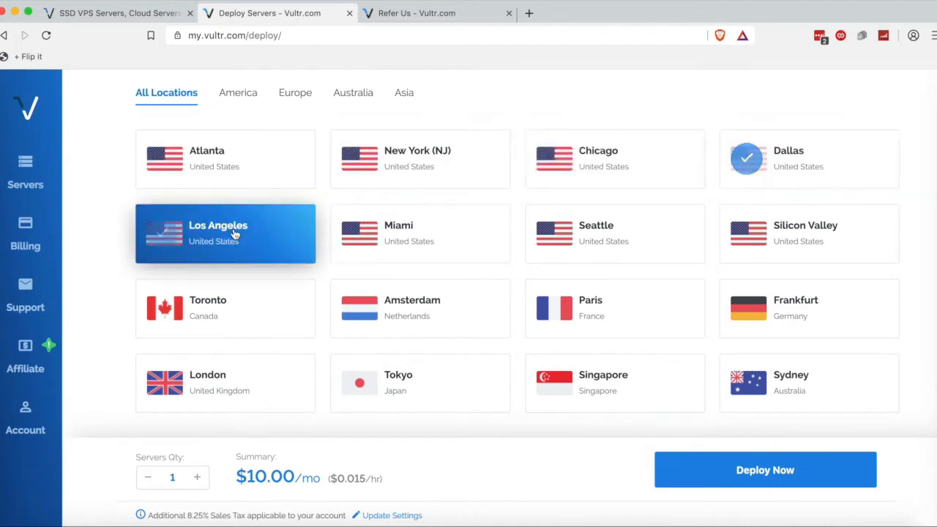
click(506, 249)
click(637, 240)
click(827, 248)
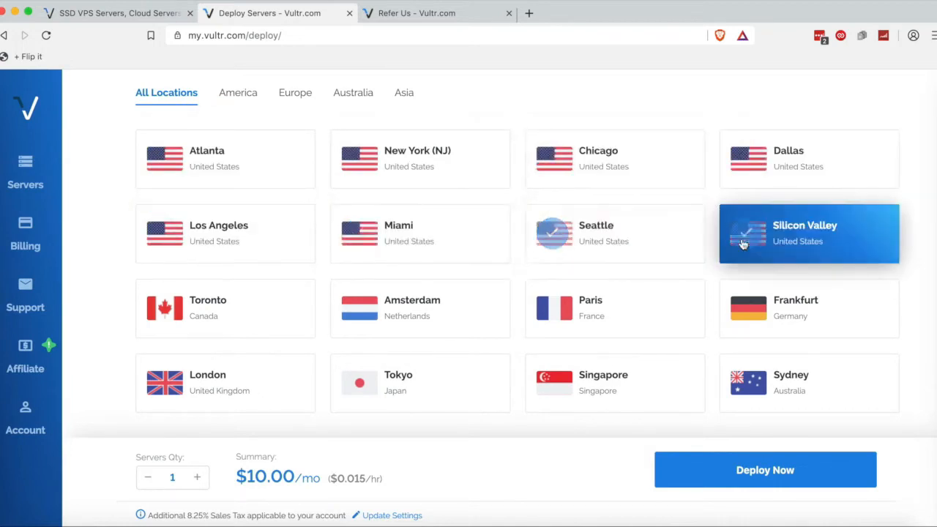
click(271, 311)
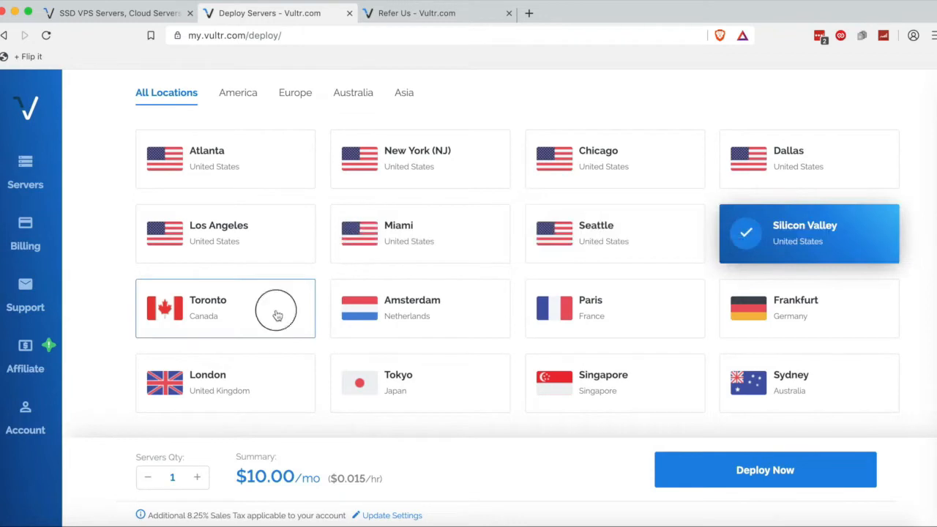
click(443, 315)
click(611, 310)
click(773, 295)
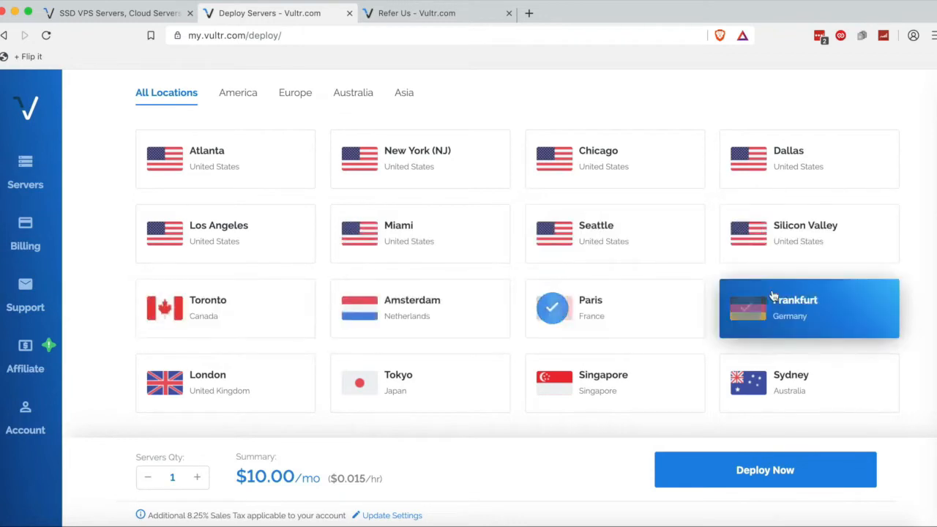
click(791, 166)
click(609, 148)
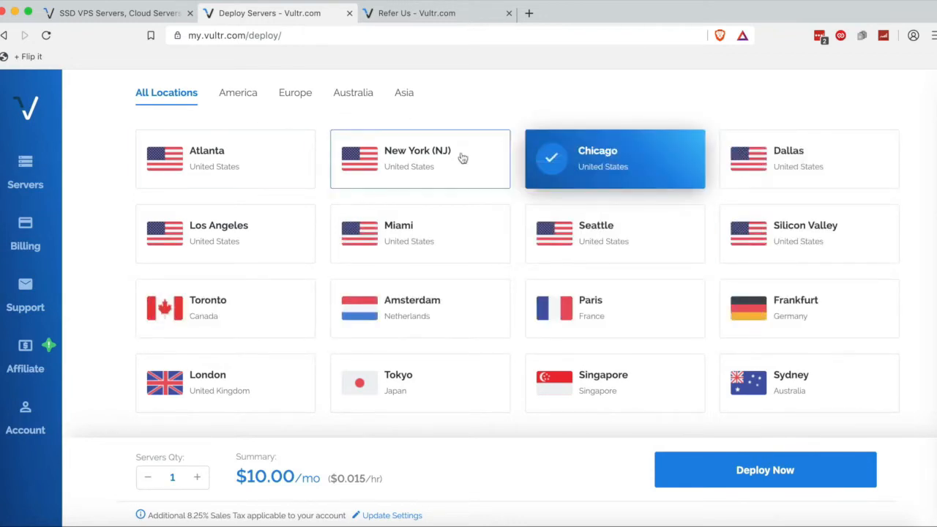
click(379, 158)
Look over the deploy options below the New York (NJ) location.
scroll(407, 263, down, 2)
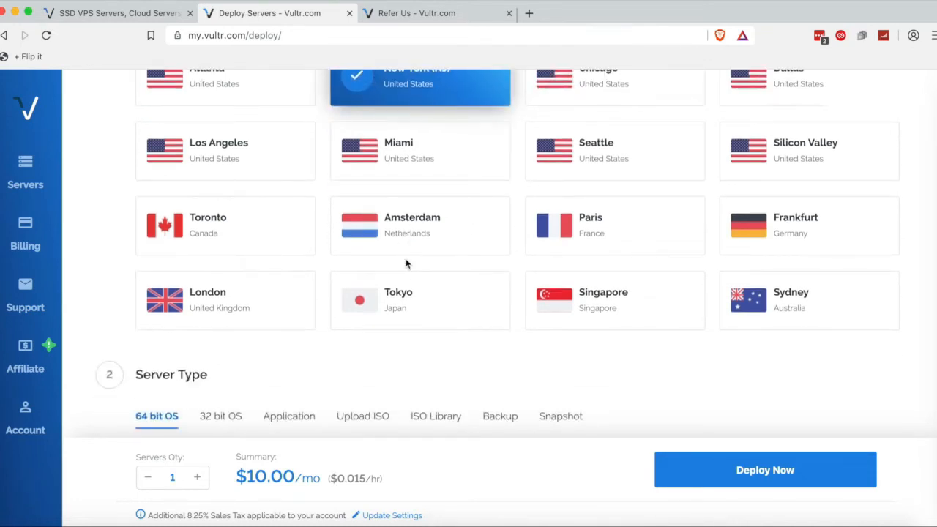
scroll(408, 264, up, 2)
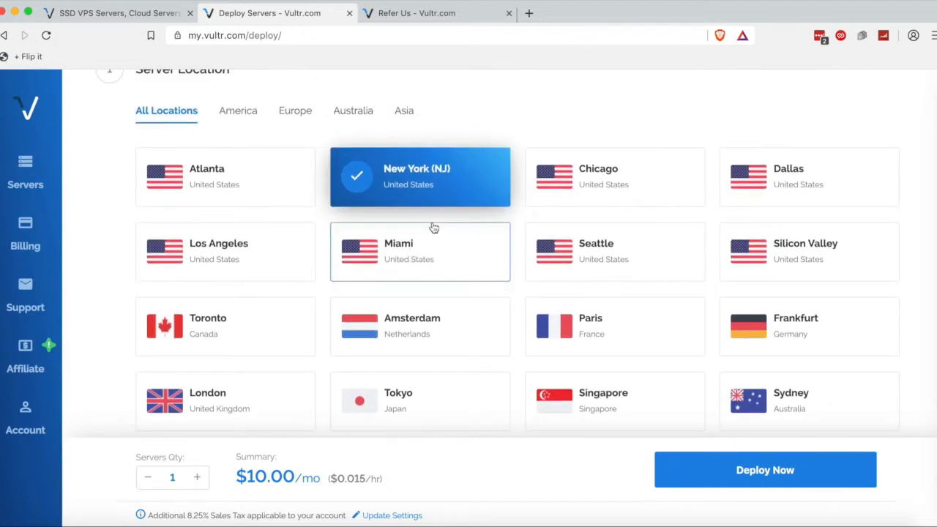
click(464, 205)
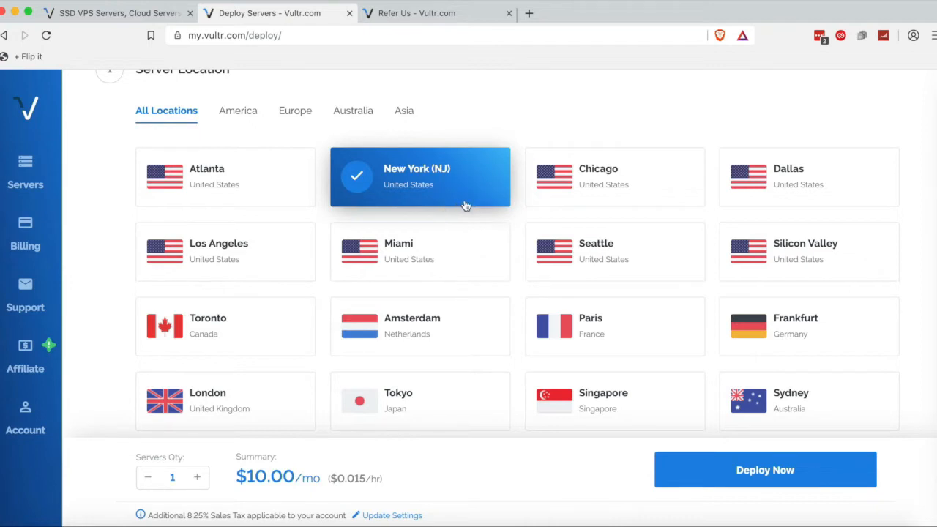
scroll(464, 204, down, 6)
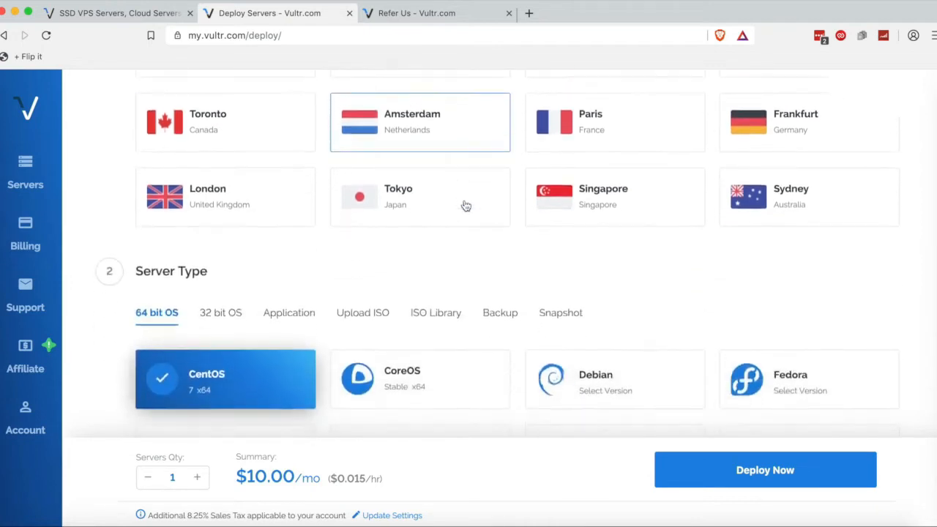
Check the Windows versions, then pick Ubuntu 18.04 x64 as the server type.
scroll(466, 206, down, 1)
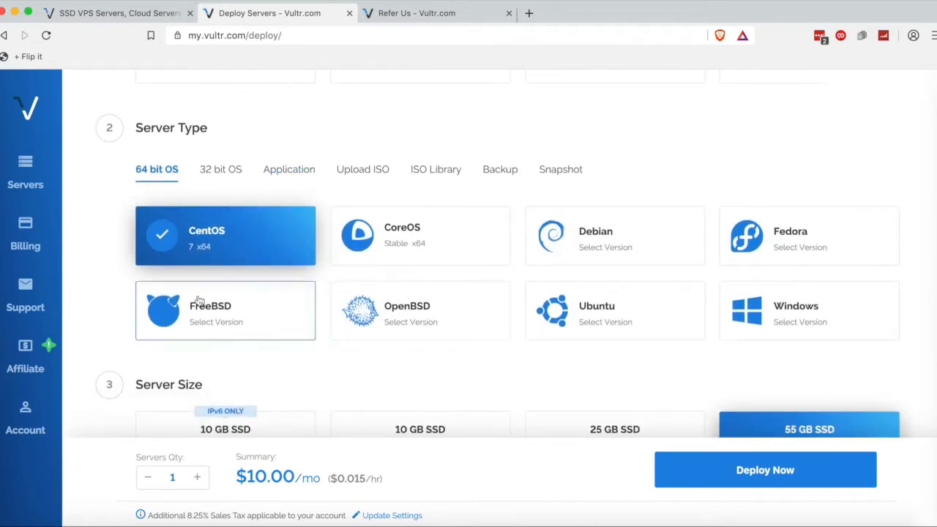
click(793, 321)
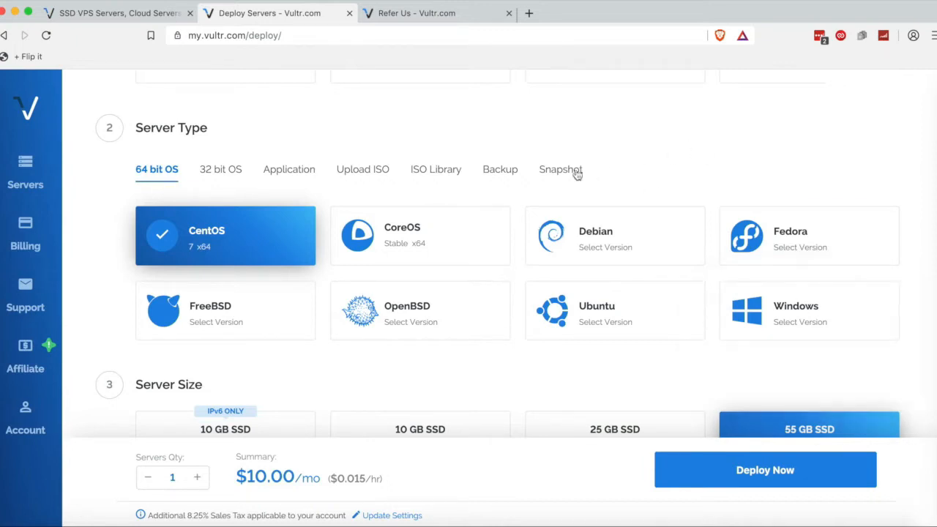
mouse_move(627, 323)
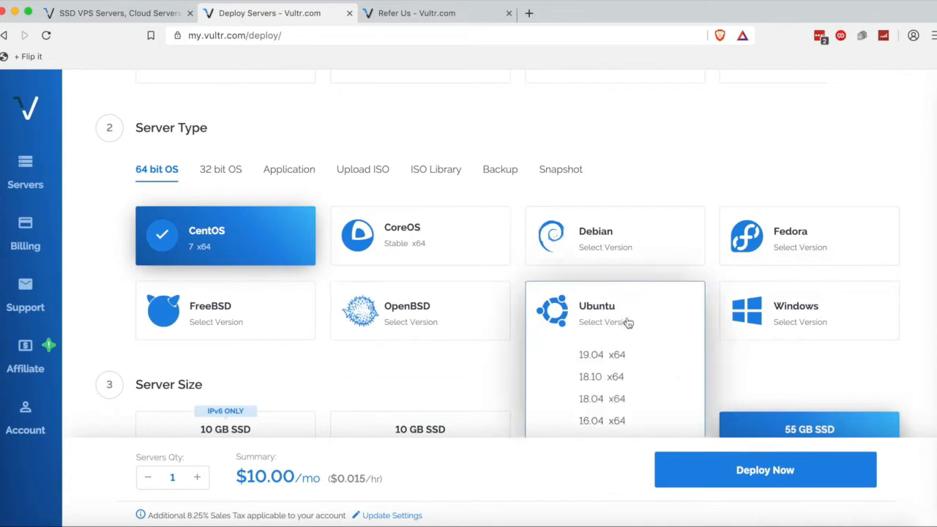
click(596, 399)
scroll(502, 366, down, 5)
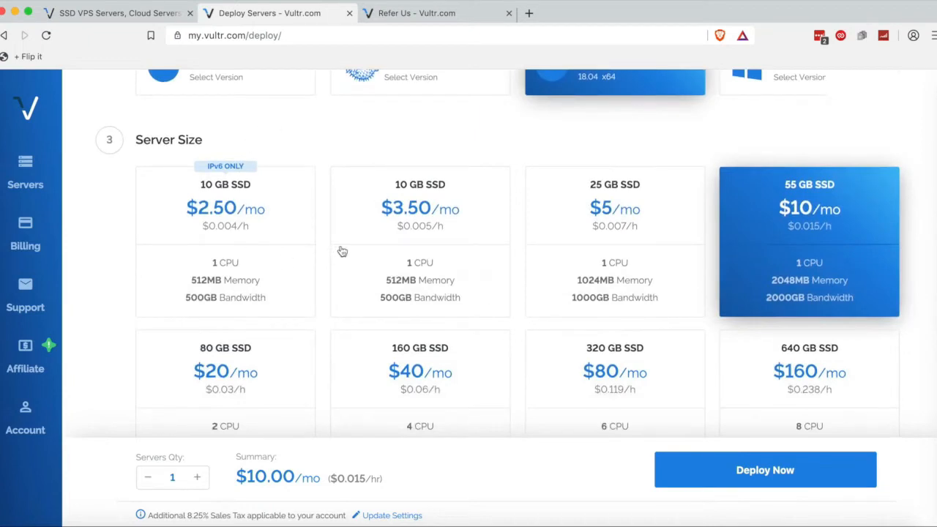
Choose the 10 GB SSD $3.50/mo plan instead of the $2.50 IPv6-only plan.
click(172, 280)
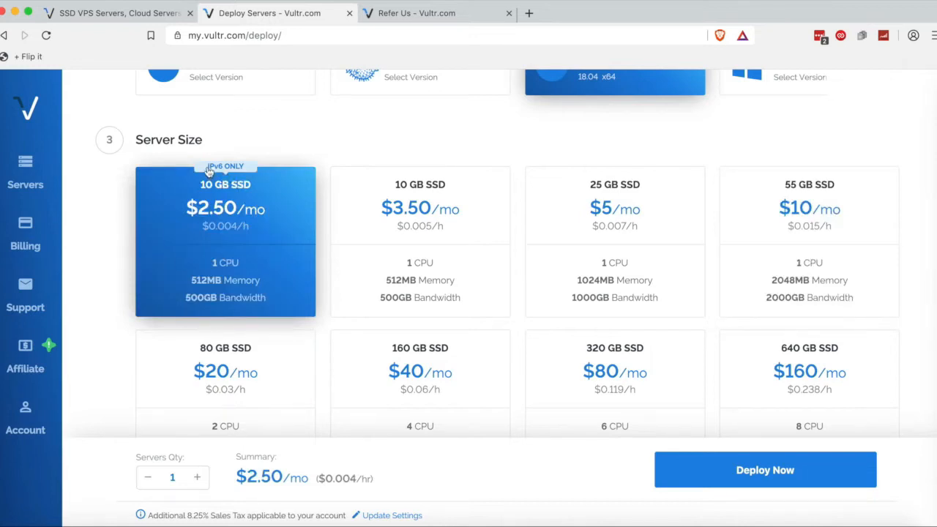
drag(209, 167, 257, 167)
click(385, 212)
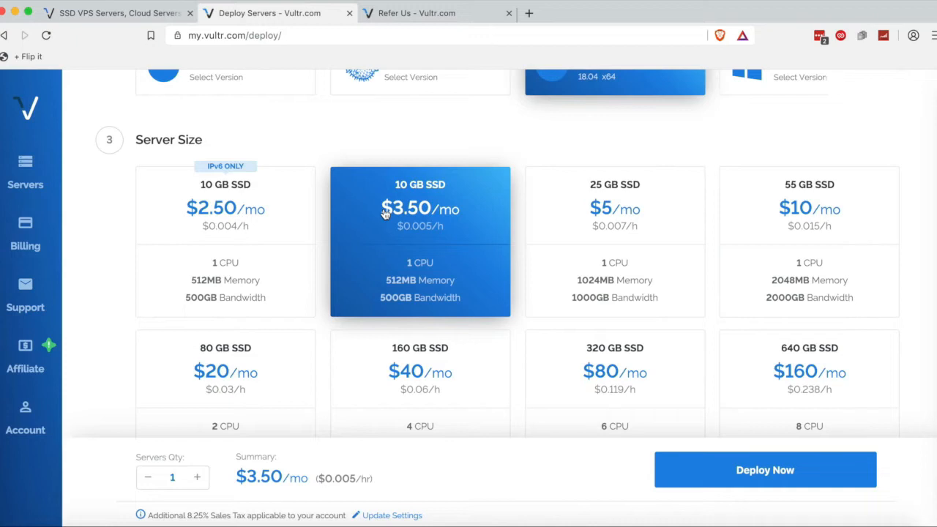
scroll(385, 212, down, 1)
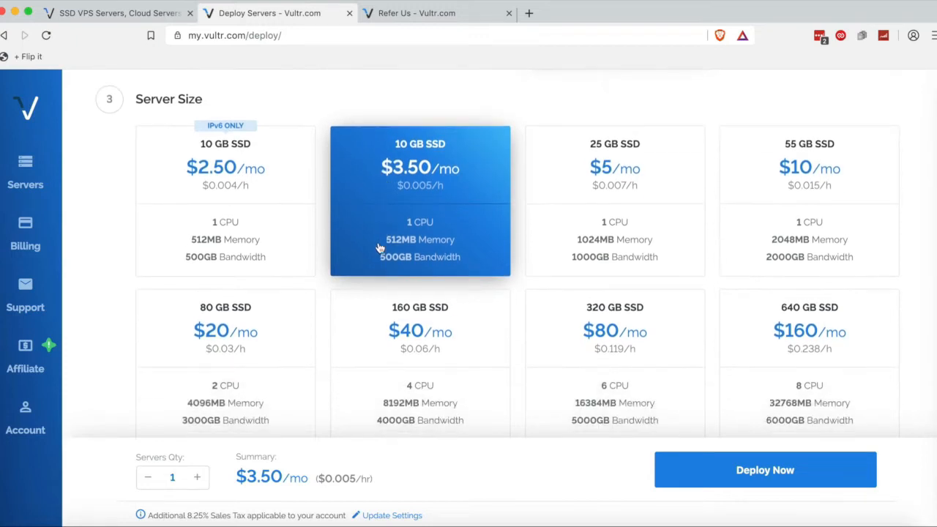
drag(356, 224, 462, 246)
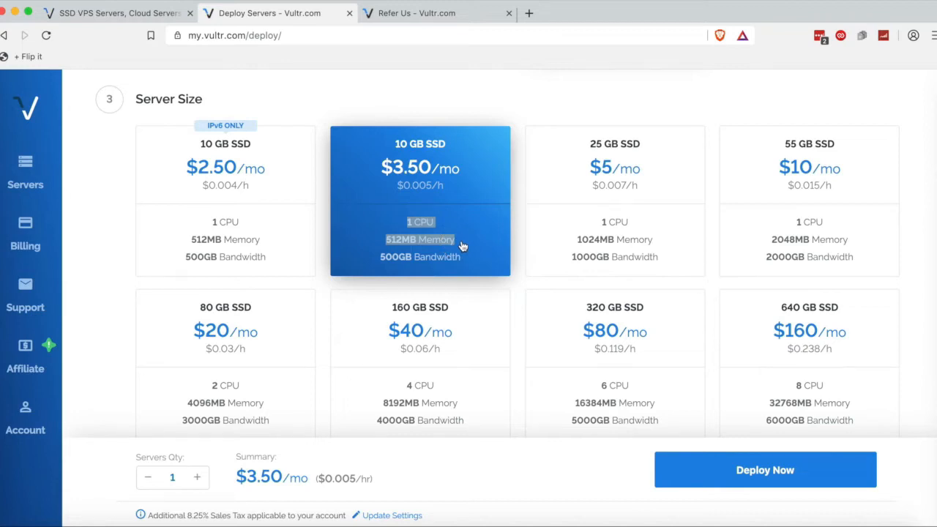
click(461, 247)
drag(390, 210, 455, 258)
click(474, 261)
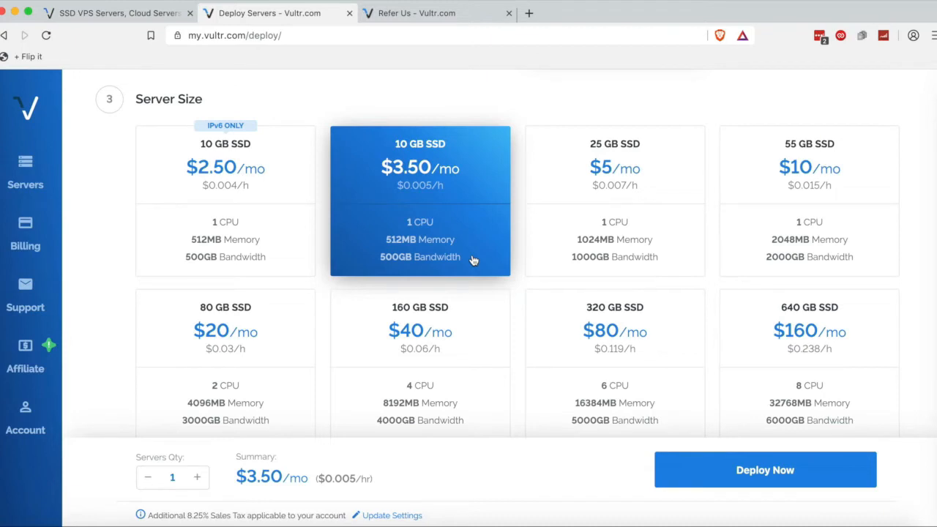
scroll(473, 261, down, 5)
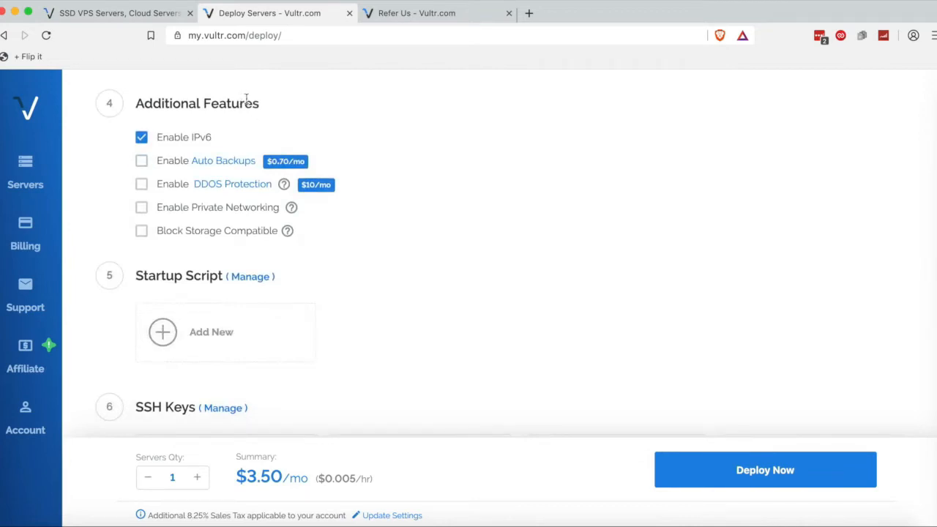
Tick Enable Private Networking and Block Storage Compatible, keeping IPv6 enabled.
double_click(167, 139)
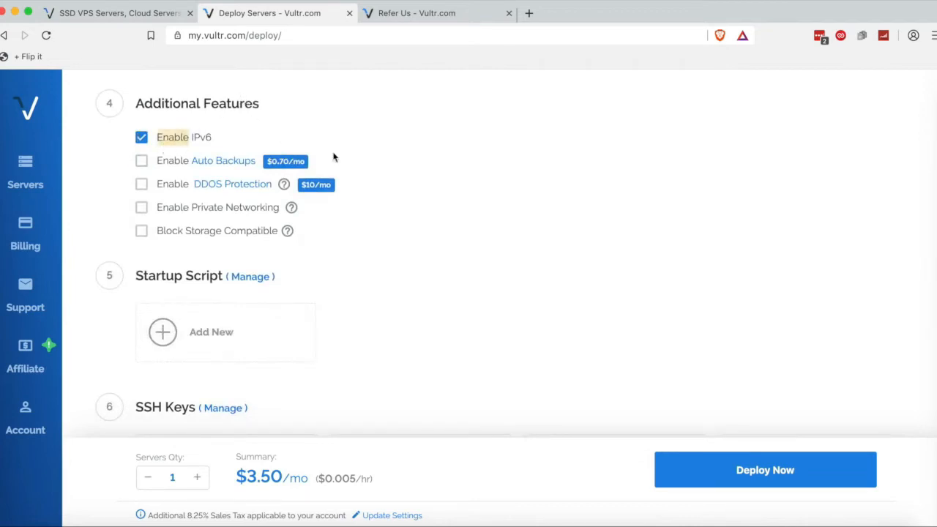
click(285, 141)
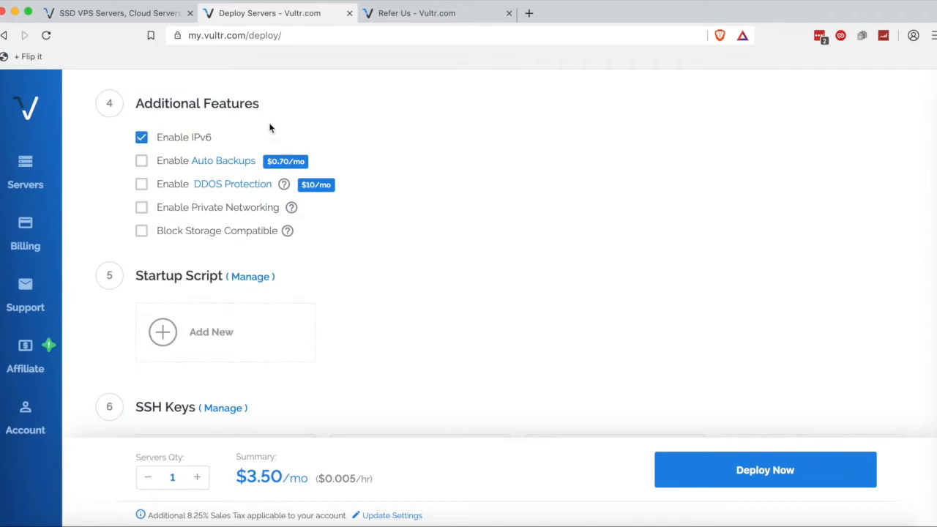
click(204, 209)
click(203, 231)
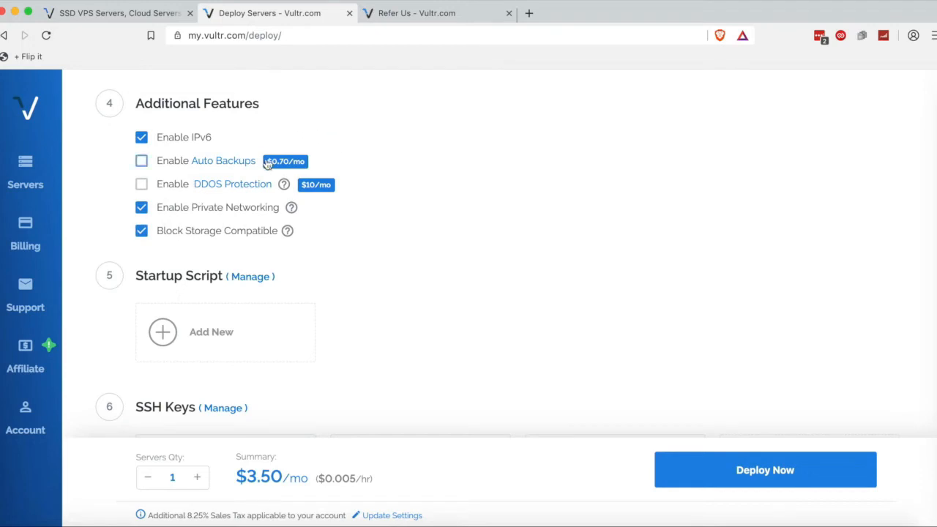
click(305, 162)
Select the Mac SSH key for the new server.
scroll(319, 173, down, 1)
scroll(316, 163, down, 5)
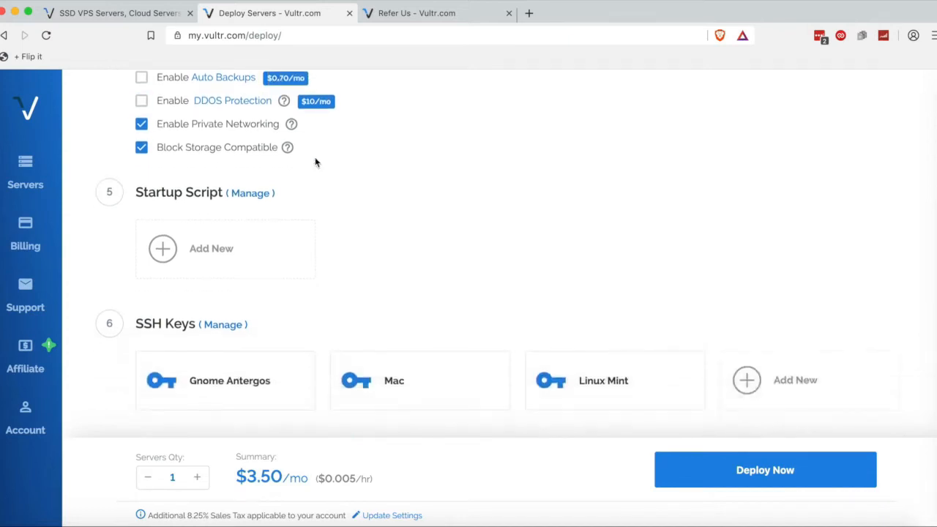
scroll(314, 162, up, 2)
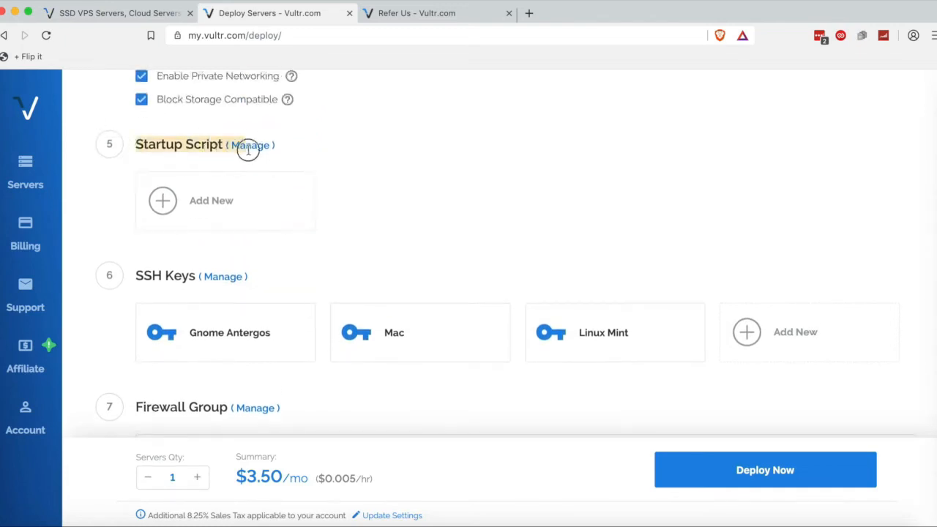
scroll(320, 154, down, 5)
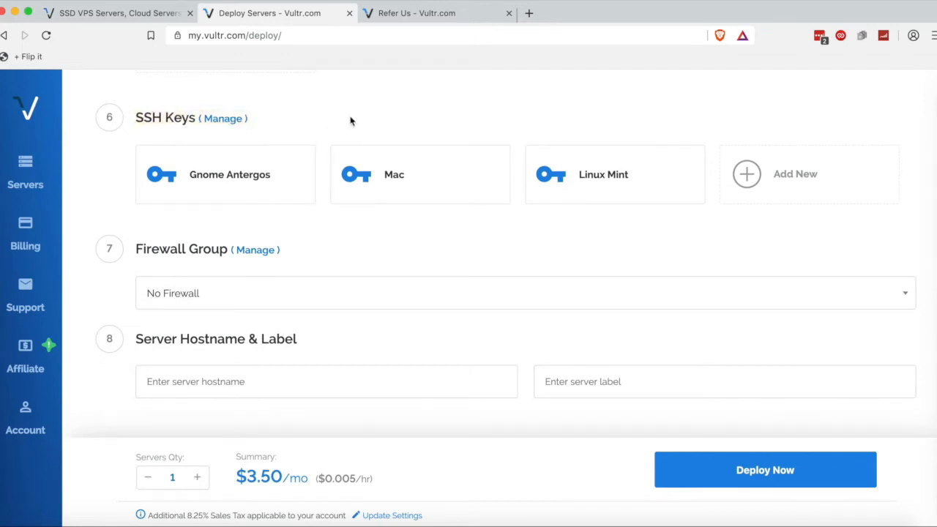
click(362, 175)
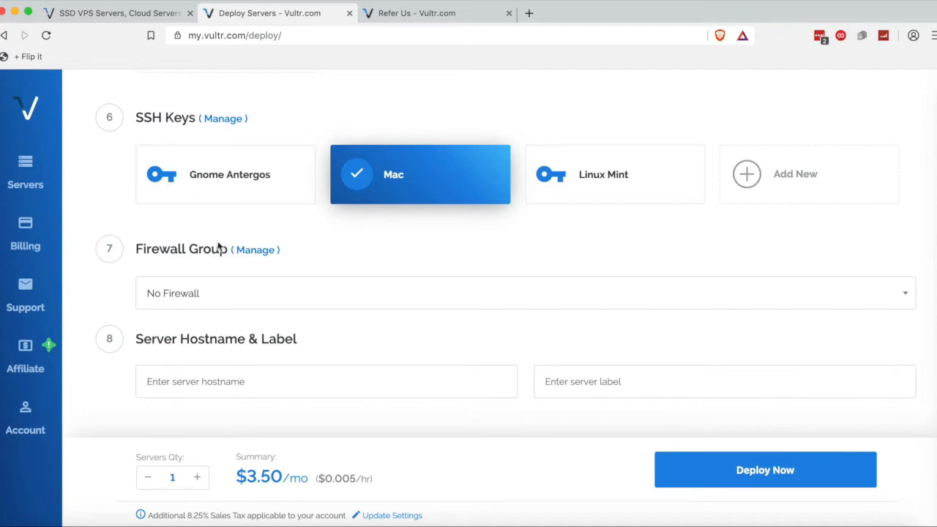
Leave the Firewall Group set to No Firewall.
click(232, 288)
click(232, 288)
click(195, 370)
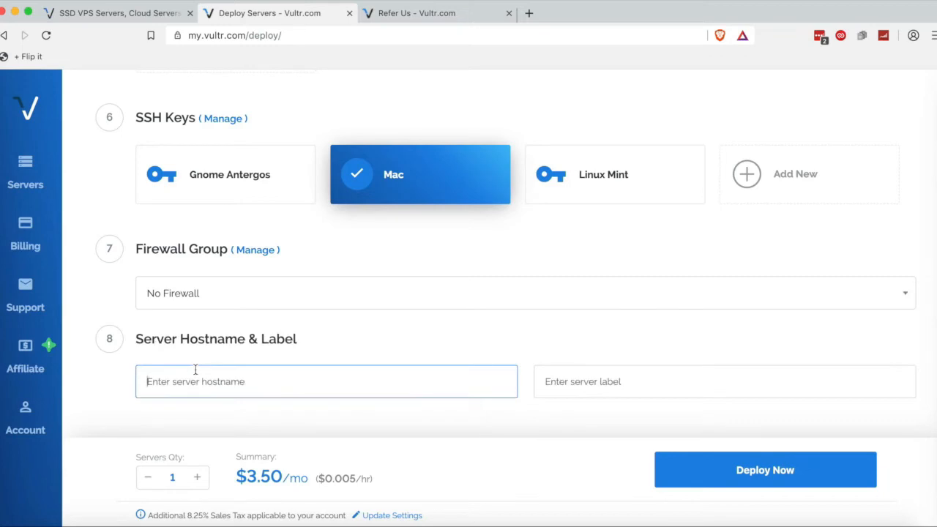
Enter 'test' as the hostname, confirm the label is also 'test', and deploy.
text(test)
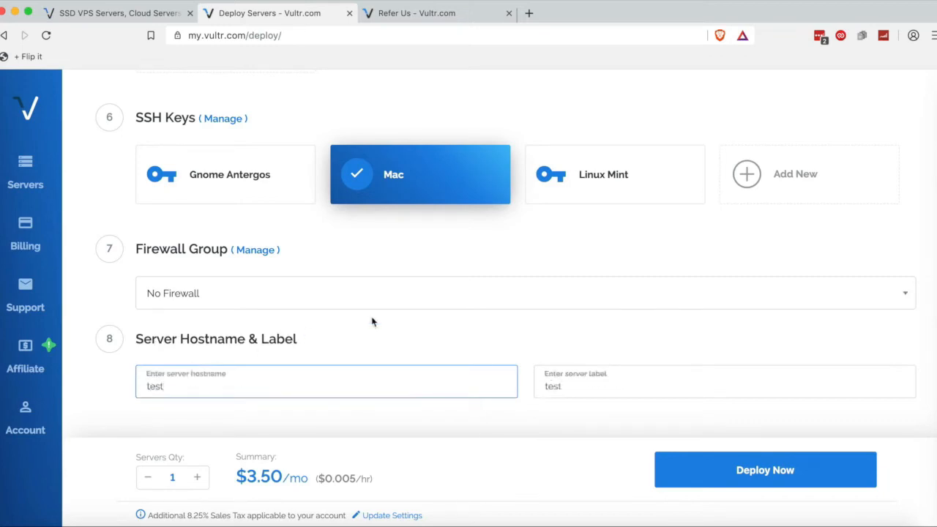
double_click(566, 386)
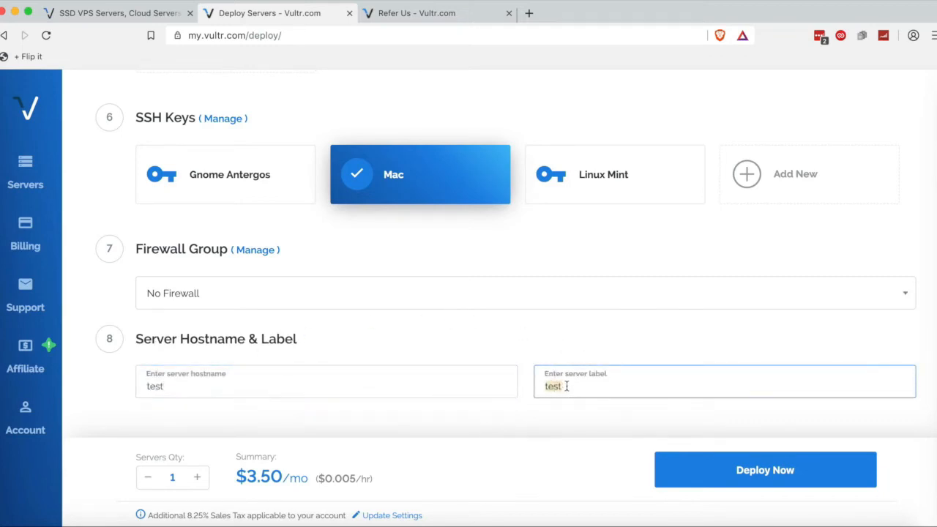
click(566, 387)
click(204, 373)
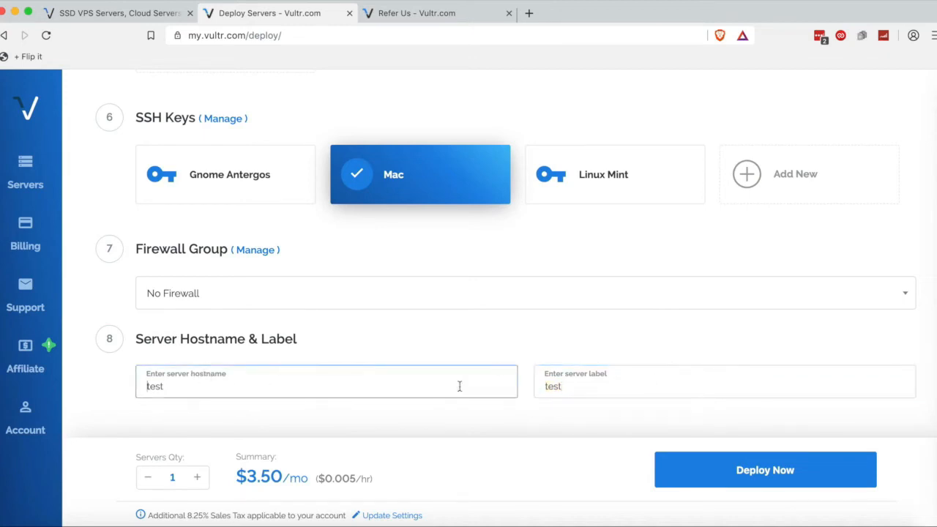
click(380, 407)
double_click(367, 382)
double_click(653, 382)
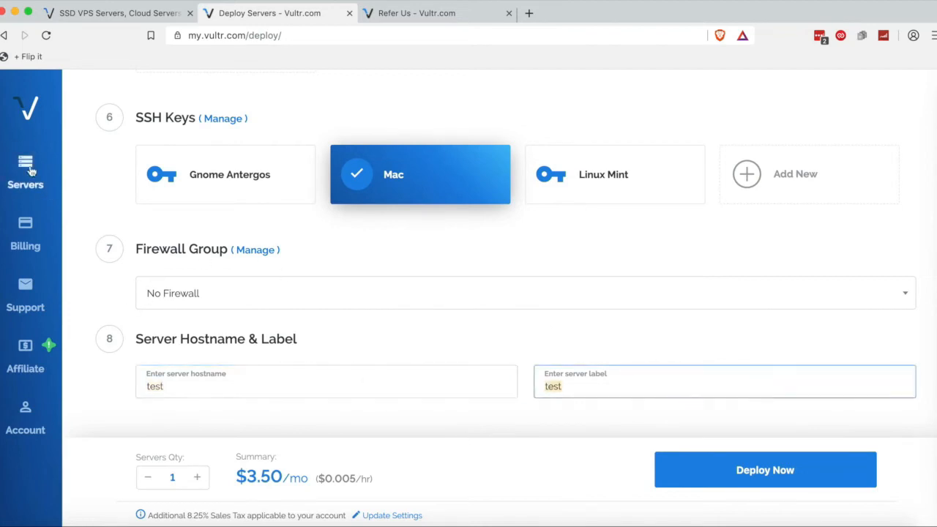
click(659, 347)
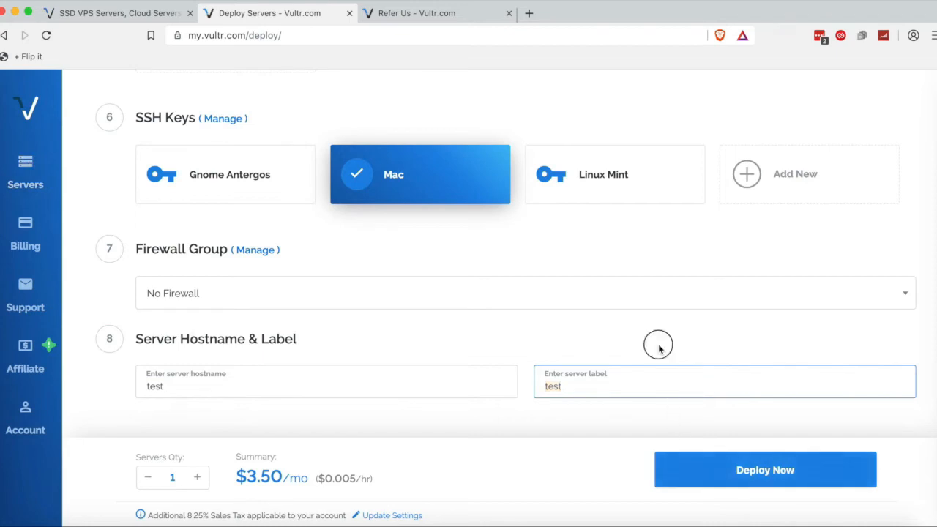
click(710, 477)
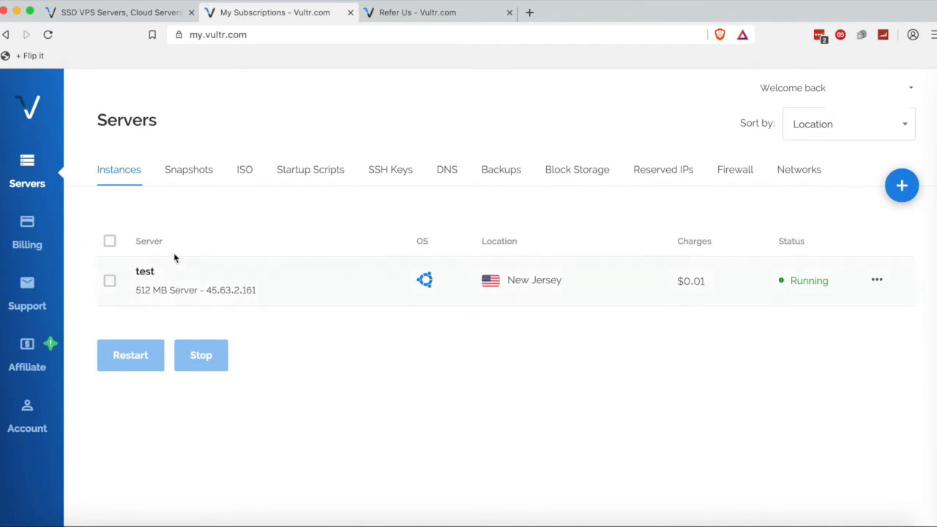
Open the test server's Server Information page and copy its IP address.
click(150, 272)
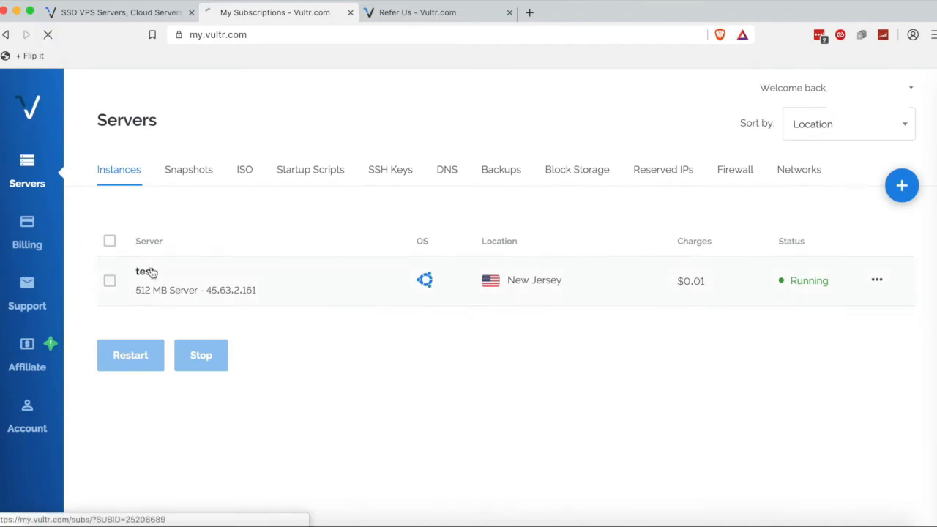
scroll(268, 338, down, 1)
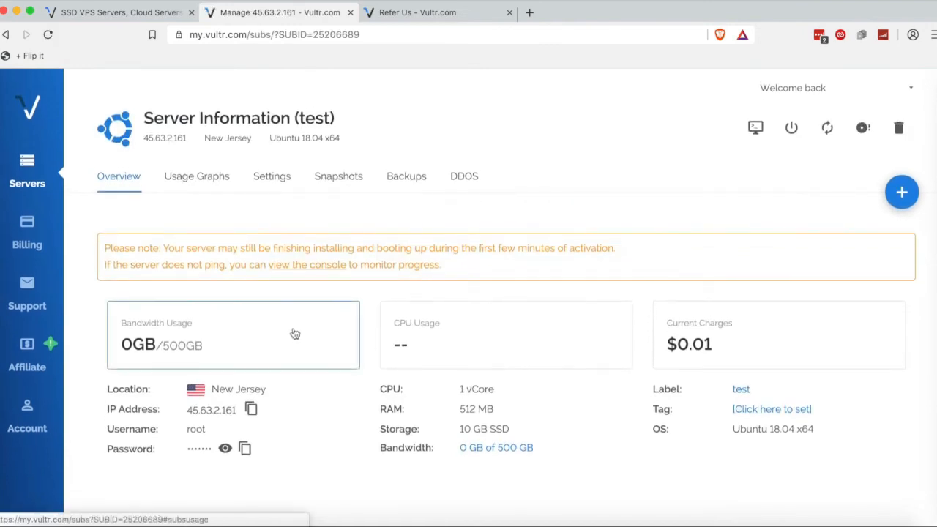
click(253, 413)
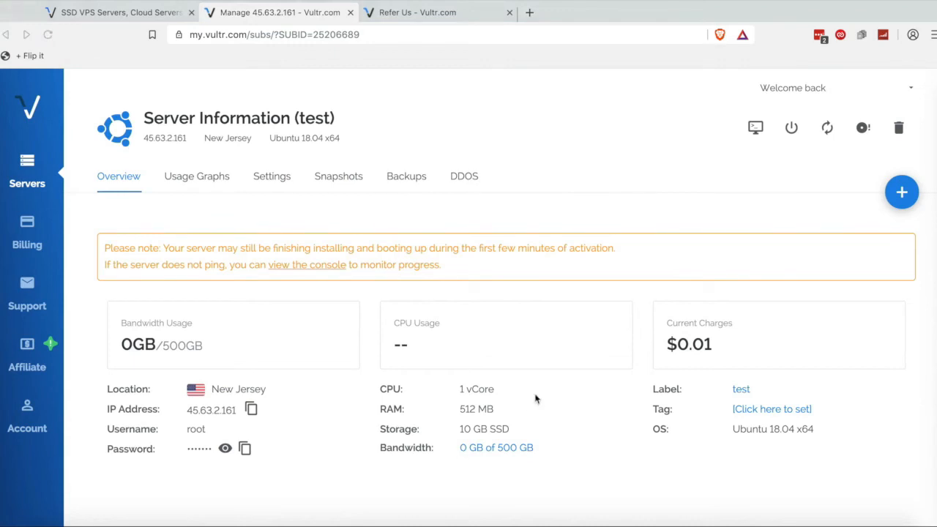
key(super+Tab)
key(super+Tab)
key(super+Tab)
text(ssh )
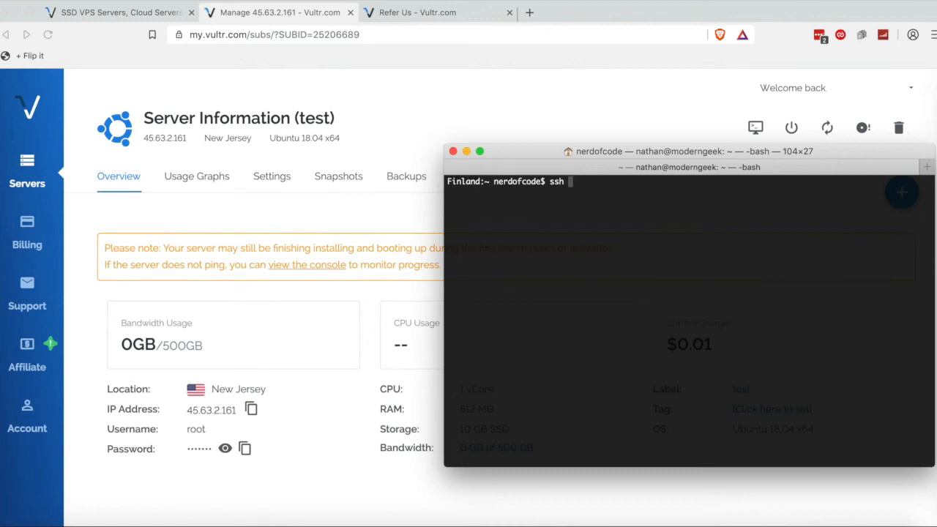
text(username@hostname)
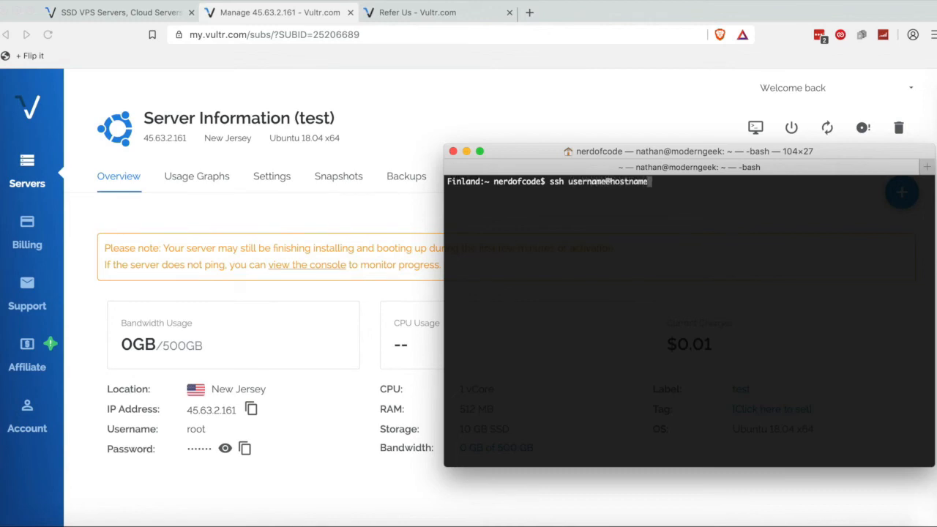
key(BackSpace)
key(BackSpace)
key(BackSpace)
key(BackSpace)
key(BackSpace)
key(BackSpace)
key(BackSpace)
key(BackSpace)
key(BackSpace)
key(BackSpace)
key(BackSpace)
key(BackSpace)
key(BackSpace)
key(BackSpace)
key(BackSpace)
key(BackSpace)
key(BackSpace)
text(root)
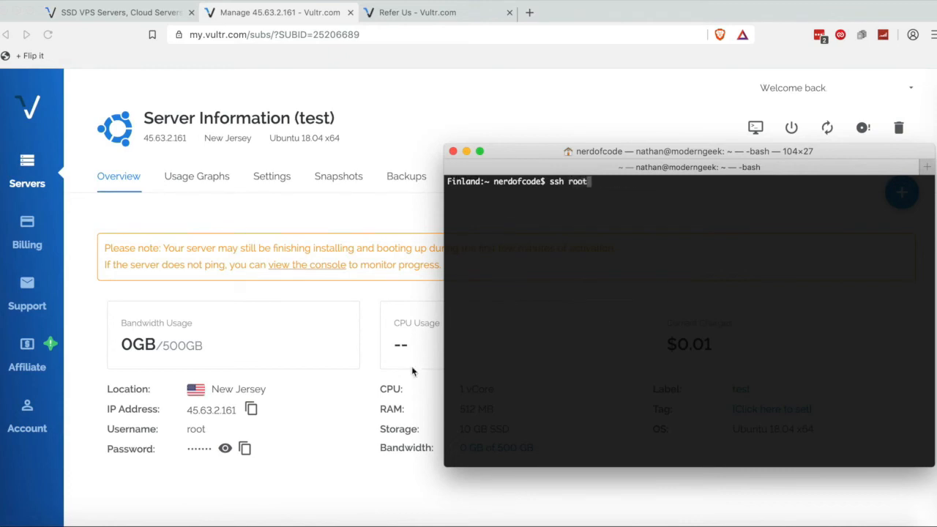
click(94, 422)
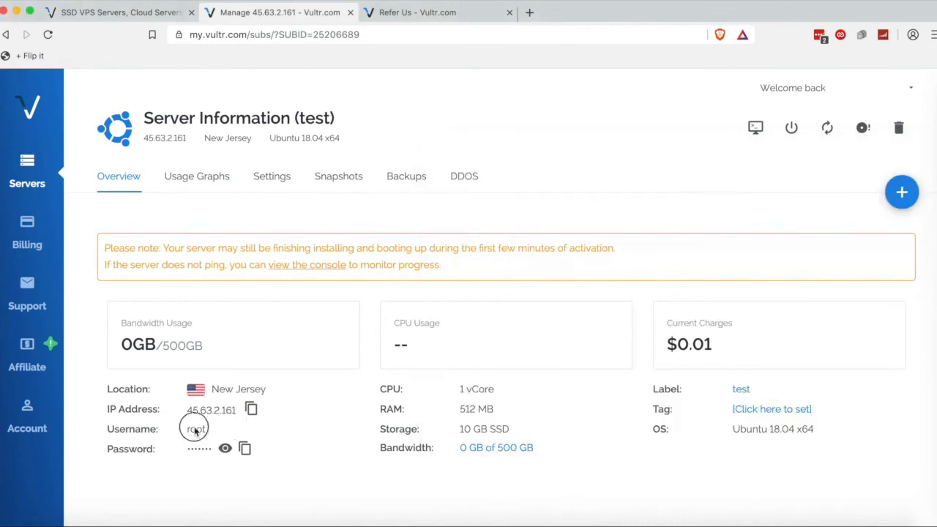
key(super+Tab)
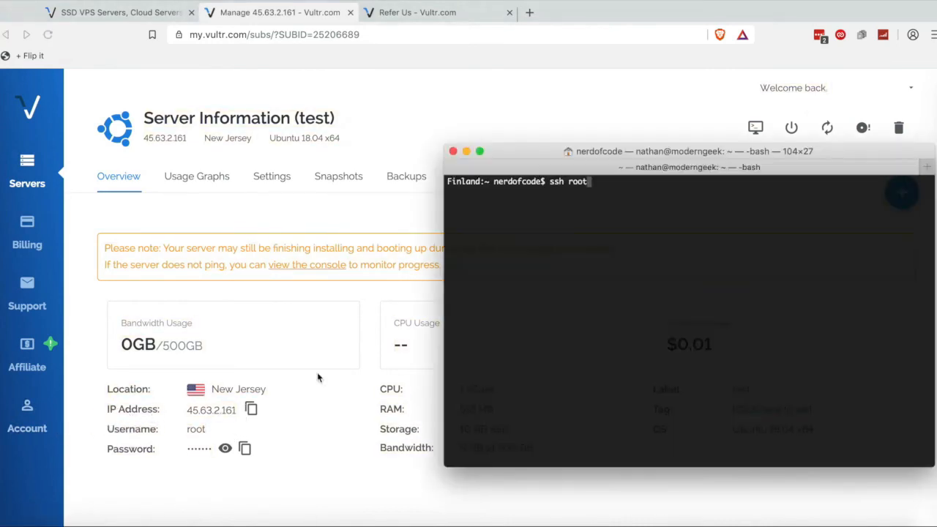
text(@)
key(super+v)
key(Return)
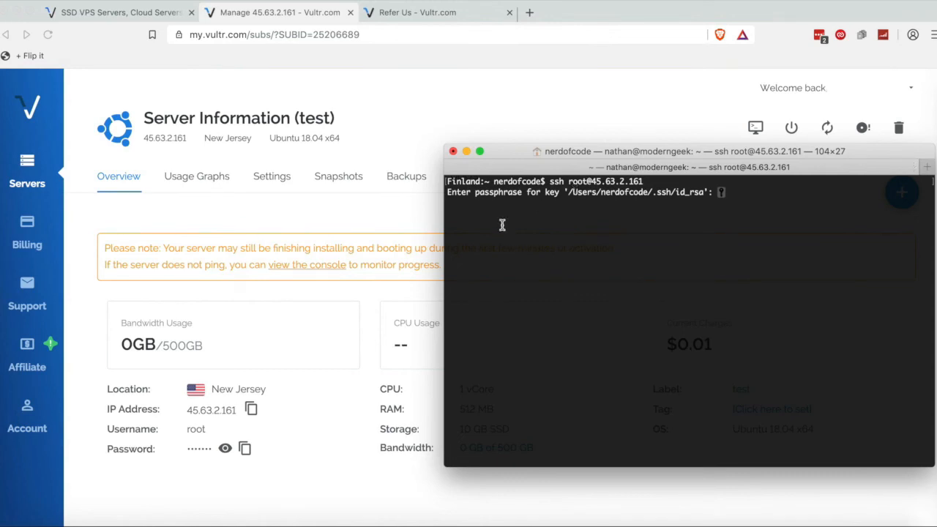
Reveal and select the root password, then submit the SSH key passphrase.
drag(477, 192, 522, 193)
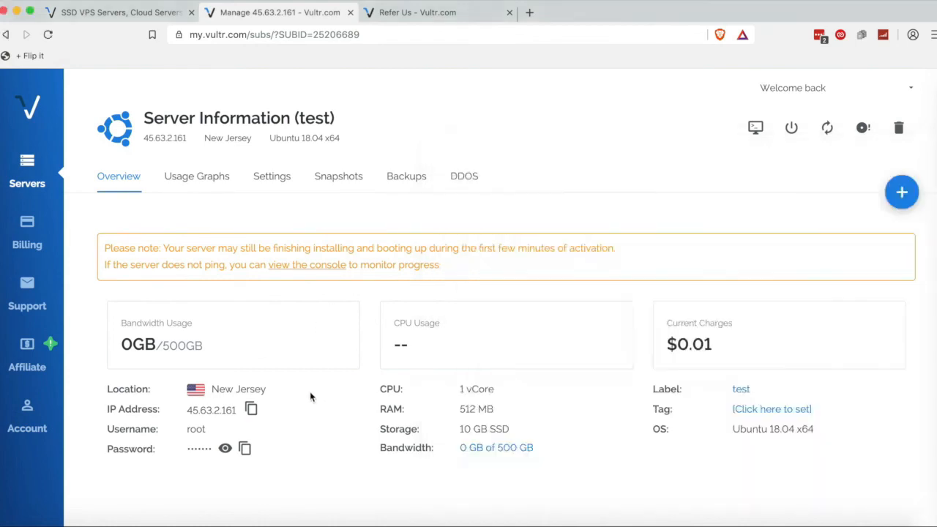
click(225, 449)
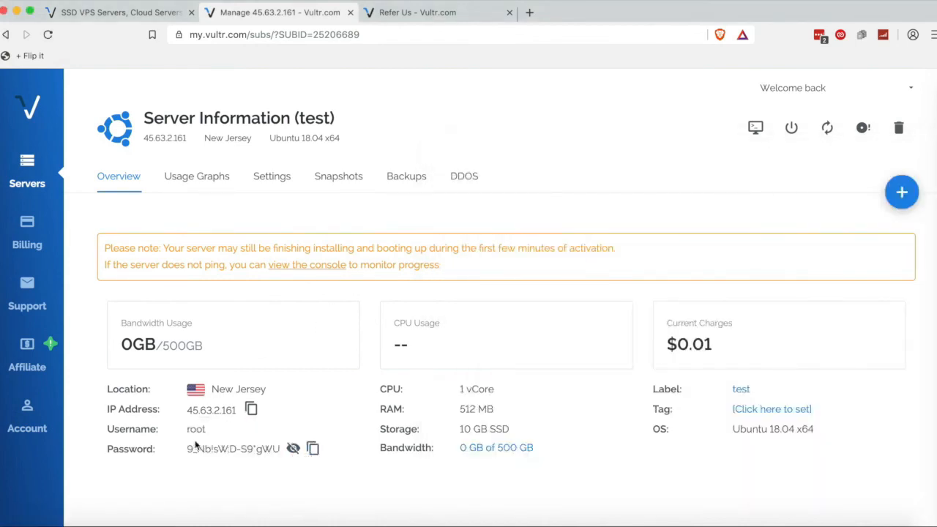
drag(188, 449, 291, 449)
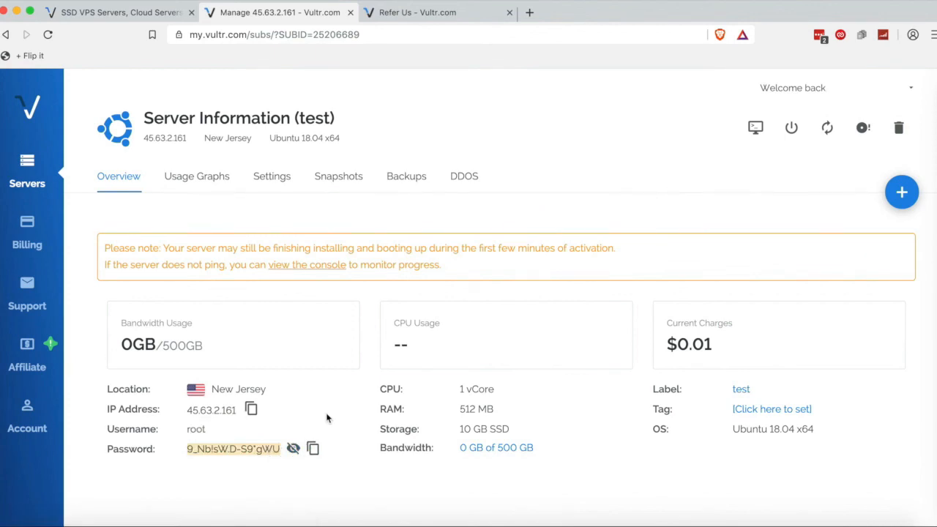
key(super+Tab)
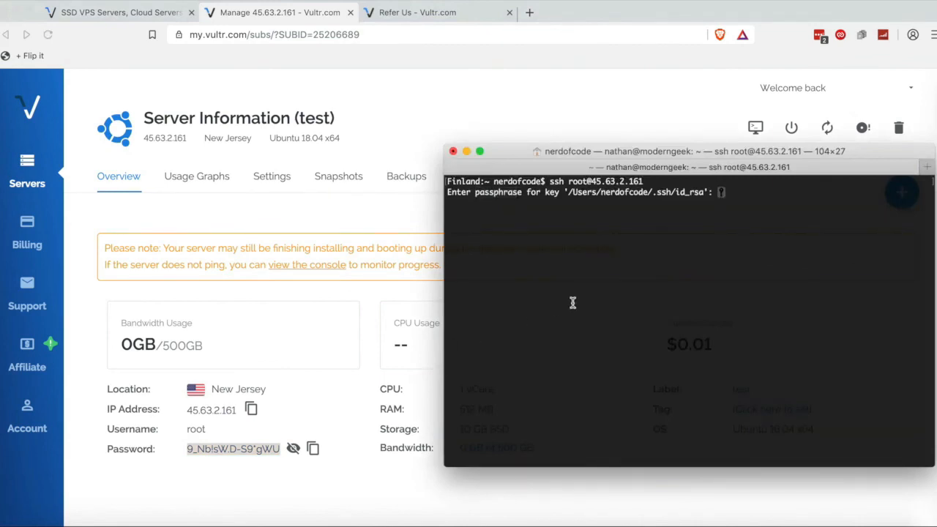
key(Return)
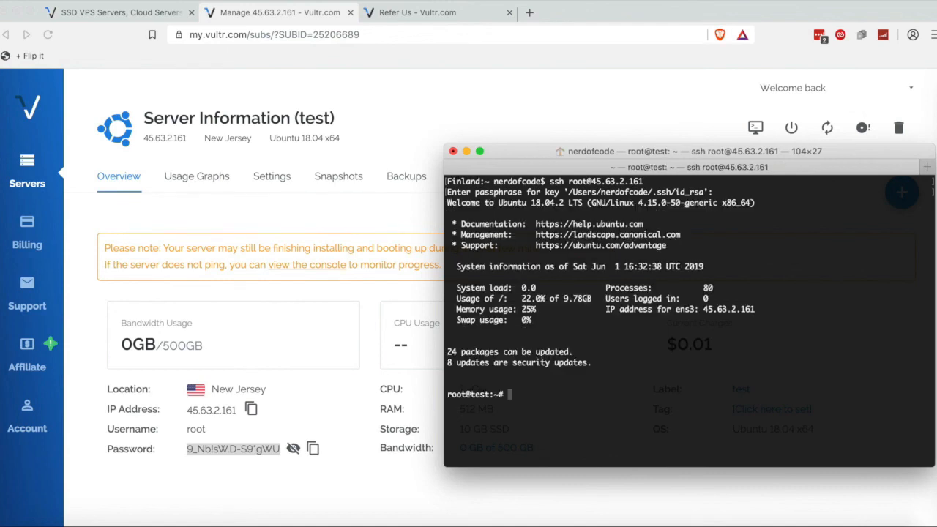
Clear the SSH login banner and list the root home directory with ls.
text(clear)
key(Return)
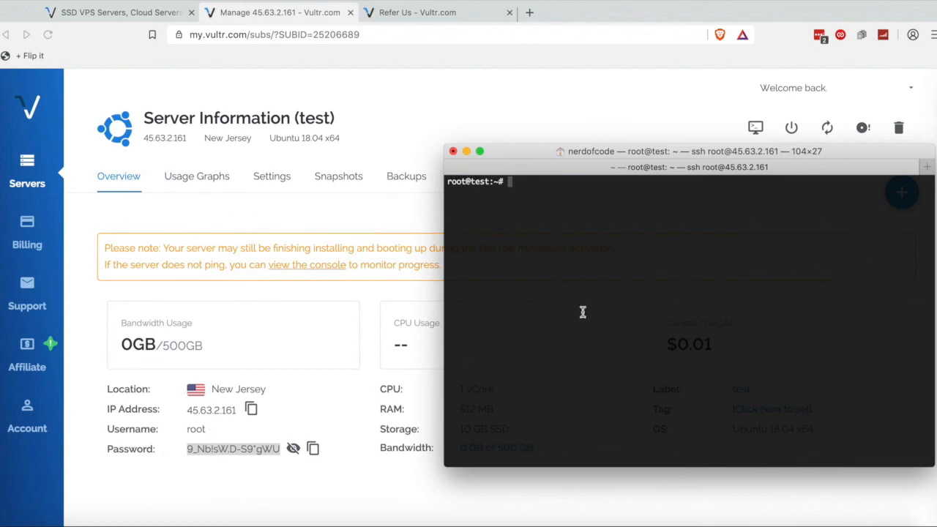
text(clea)
key(BackSpace)
key(BackSpace)
key(BackSpace)
key(BackSpace)
text(ls)
key(Return)
Return to the Vultr Server Information page for the test server.
text(clear)
key(BackSpace)
key(BackSpace)
key(BackSpace)
key(BackSpace)
key(BackSpace)
click(640, 110)
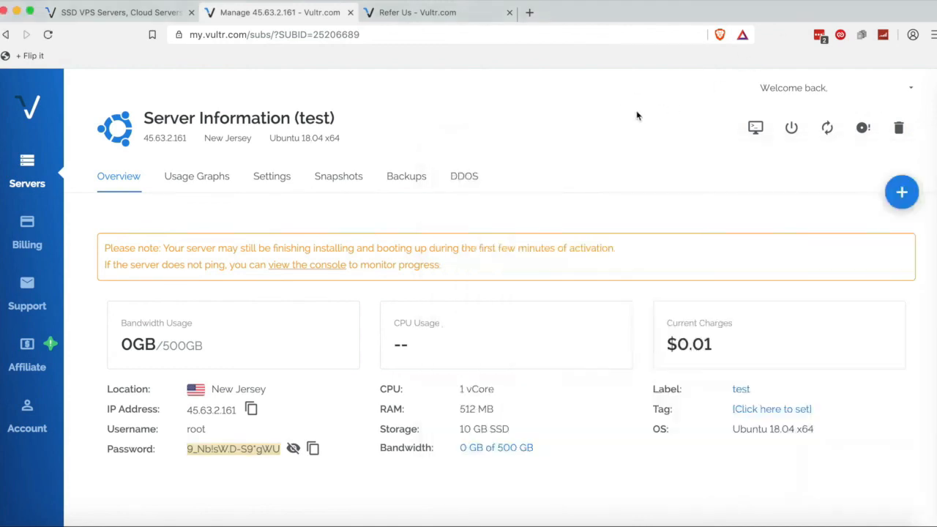